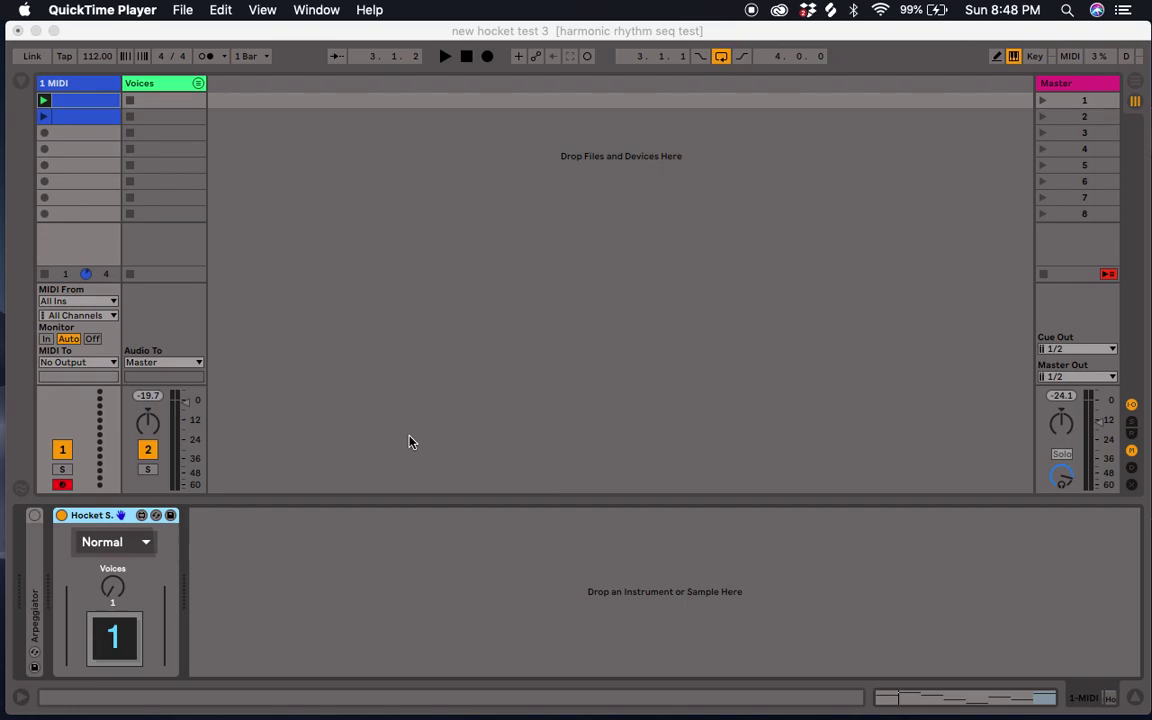
Select the 1 MIDI track and focus its Hocket S device
{"action": "left_click", "coordinate": [97, 518]}
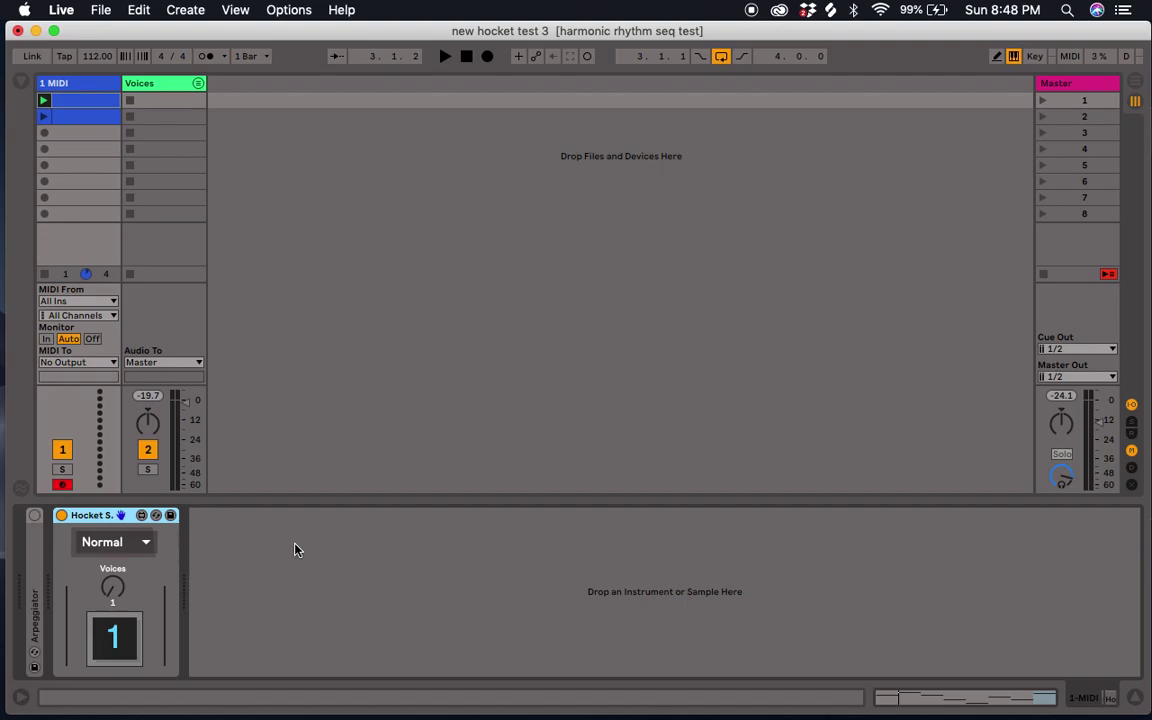
{"action": "left_click", "coordinate": [78, 85]}
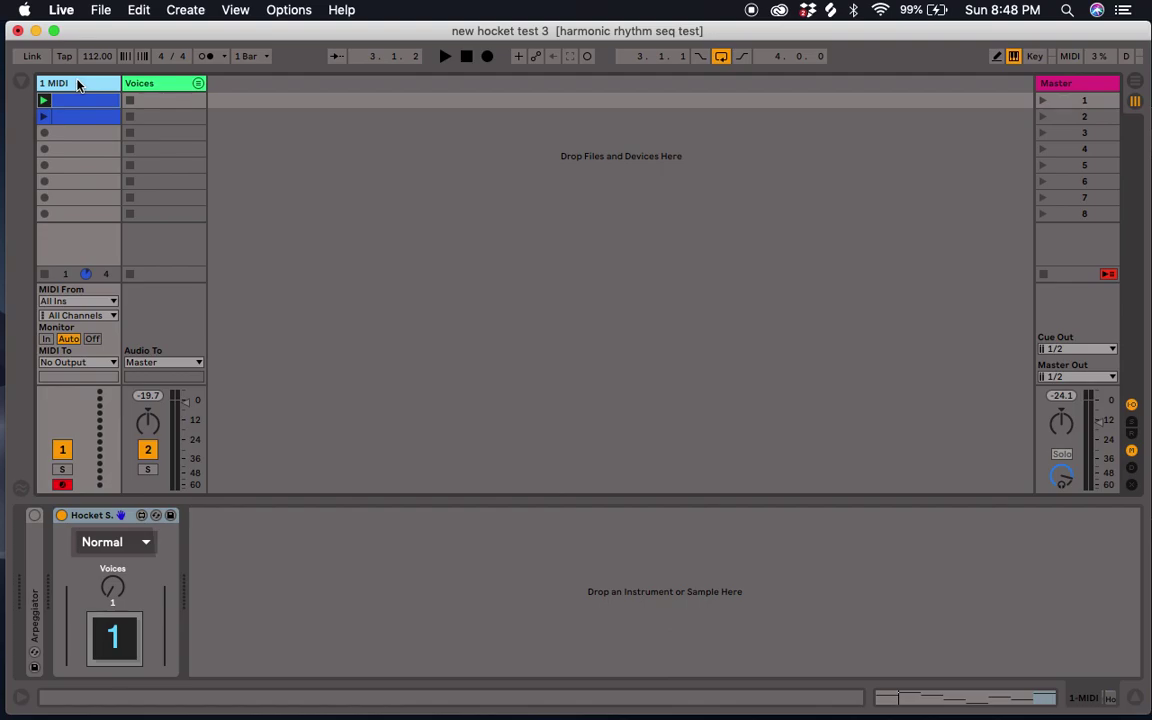
{"action": "left_click", "coordinate": [90, 516]}
Start playback, view the clip's eight-note sequence, then return to the Hocket S chain
{"action": "key", "text": "space"}
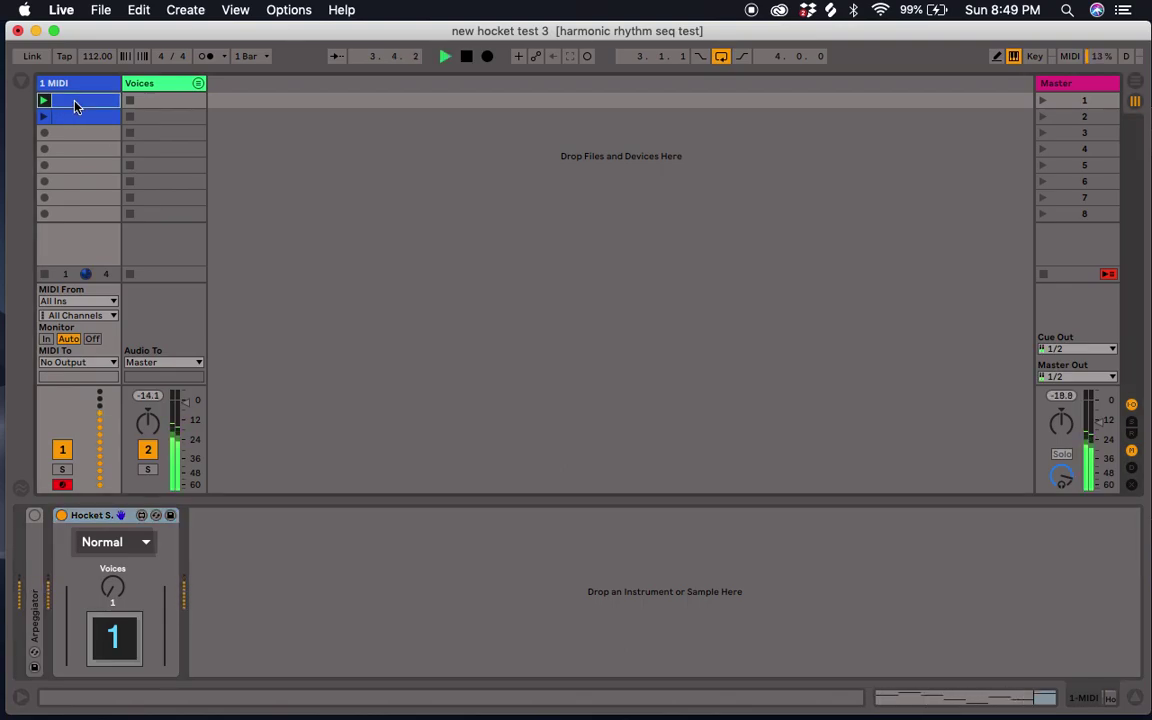
{"action": "left_click", "coordinate": [76, 107]}
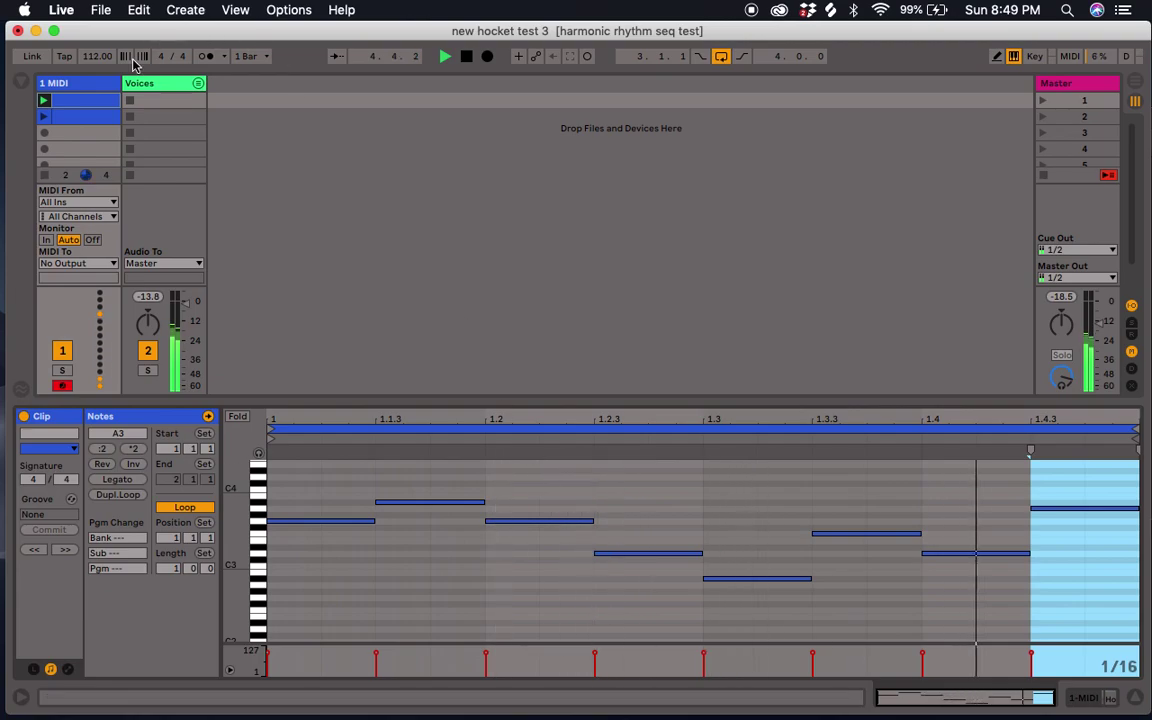
{"action": "left_click", "coordinate": [66, 83]}
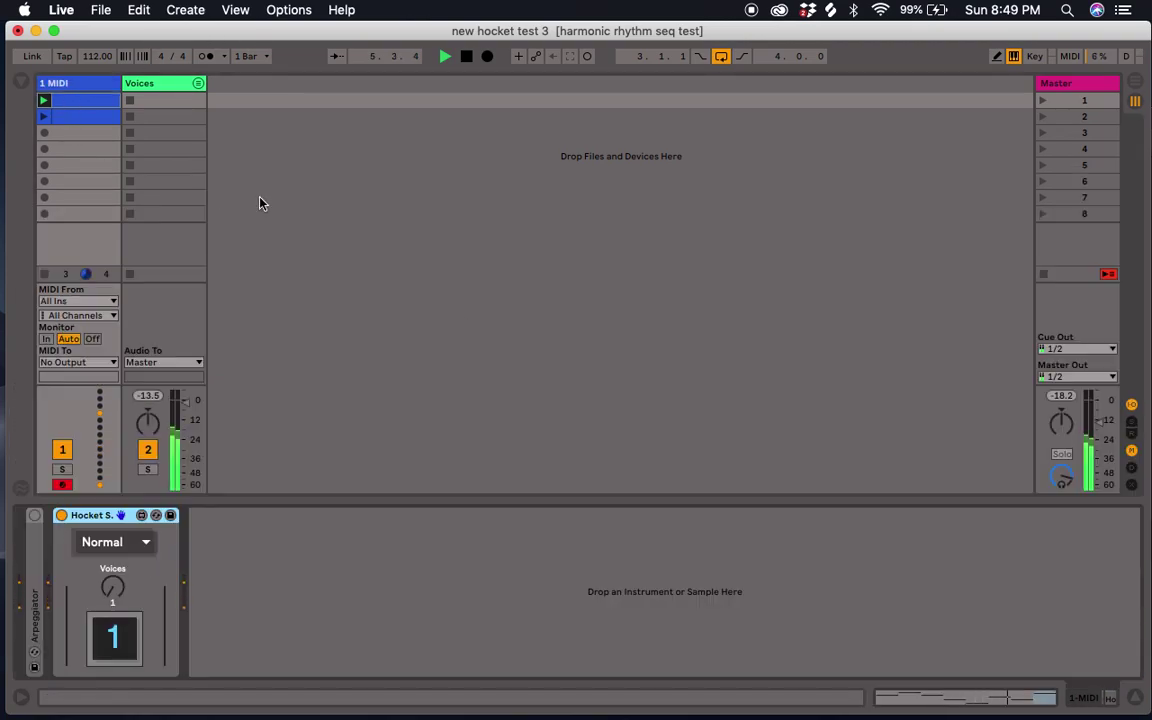
Expand the Voices group and confirm 3 Dexed's Hocket R receives input 1
{"action": "left_click", "coordinate": [166, 84]}
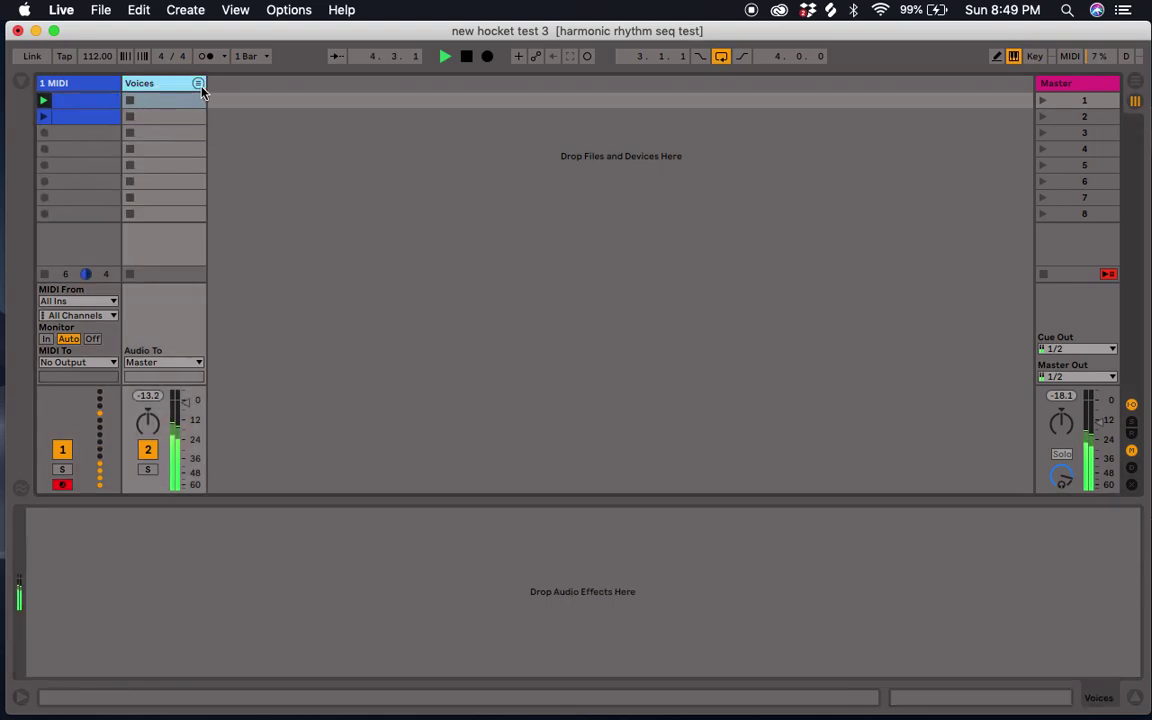
{"action": "left_click", "coordinate": [198, 83]}
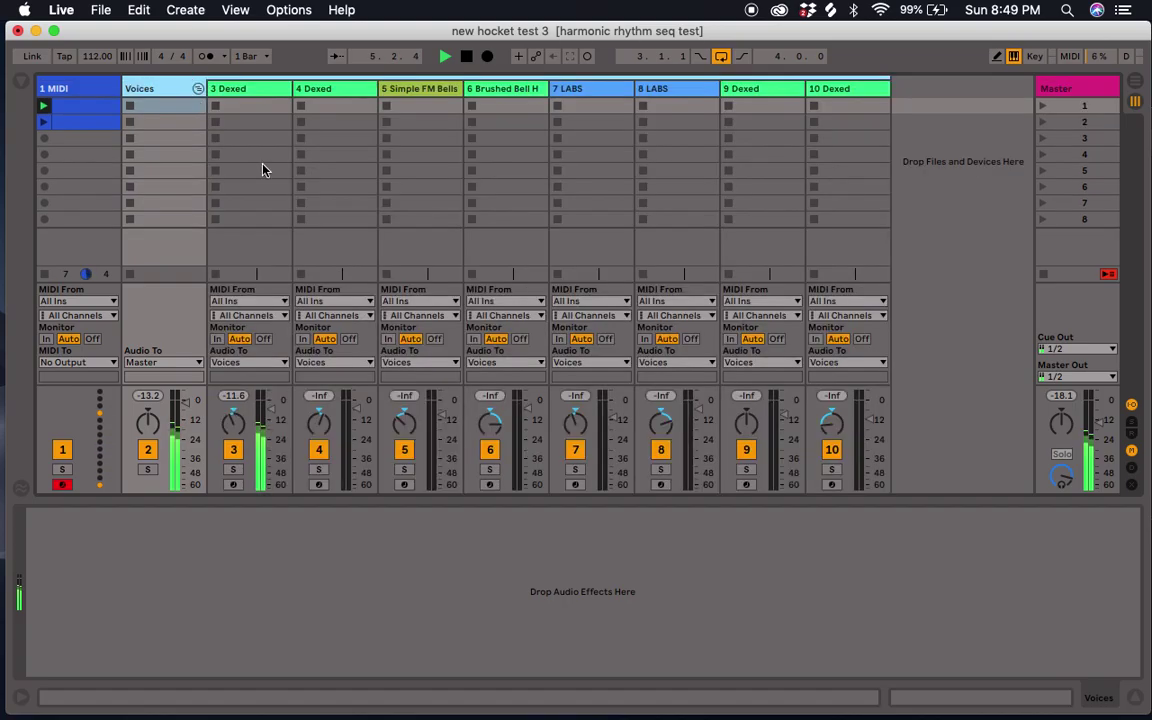
{"action": "left_click", "coordinate": [266, 94]}
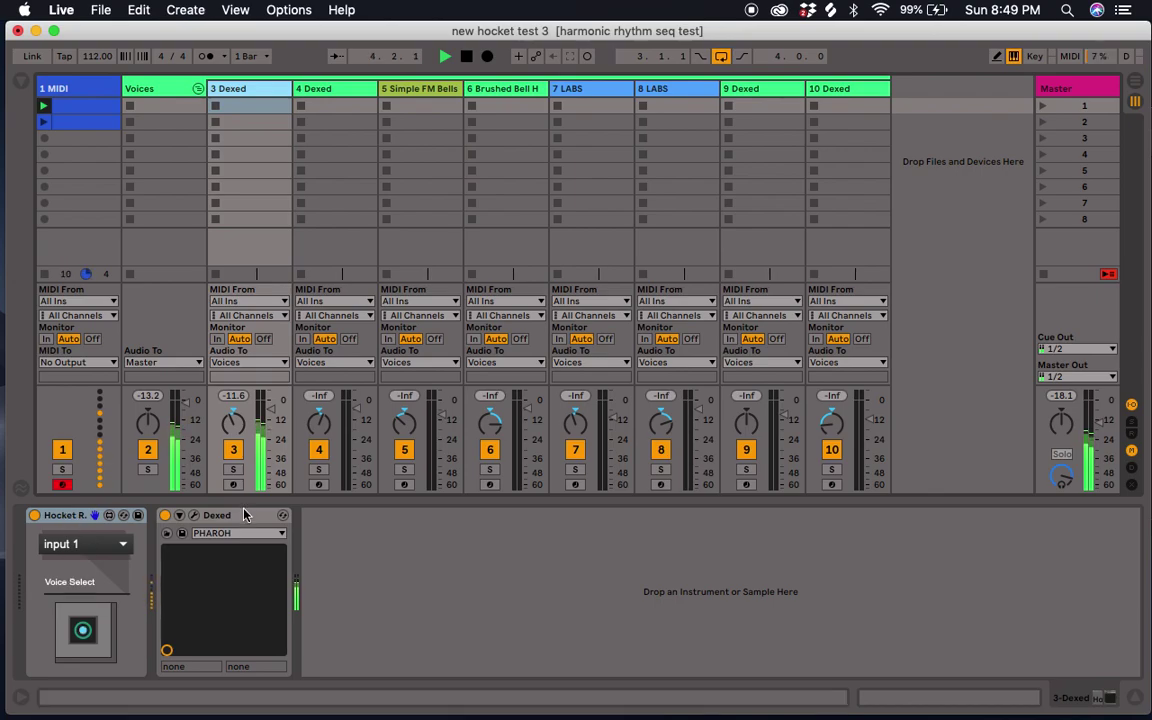
{"action": "left_click", "coordinate": [107, 549]}
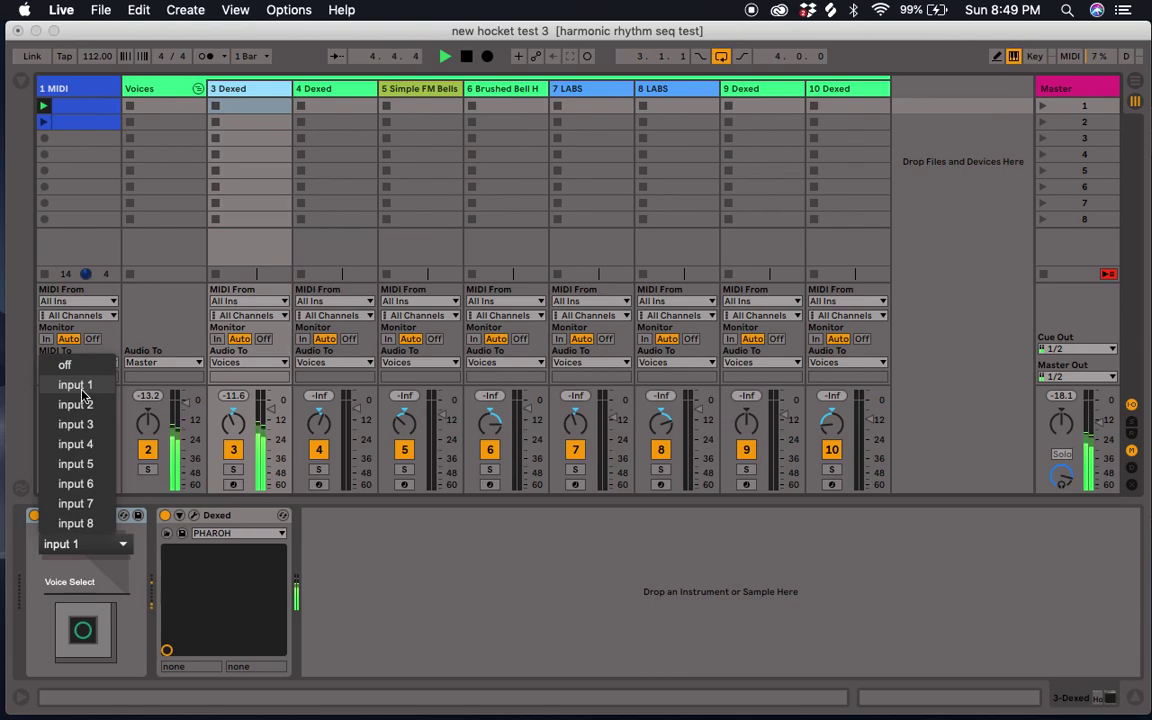
{"action": "left_click", "coordinate": [119, 524]}
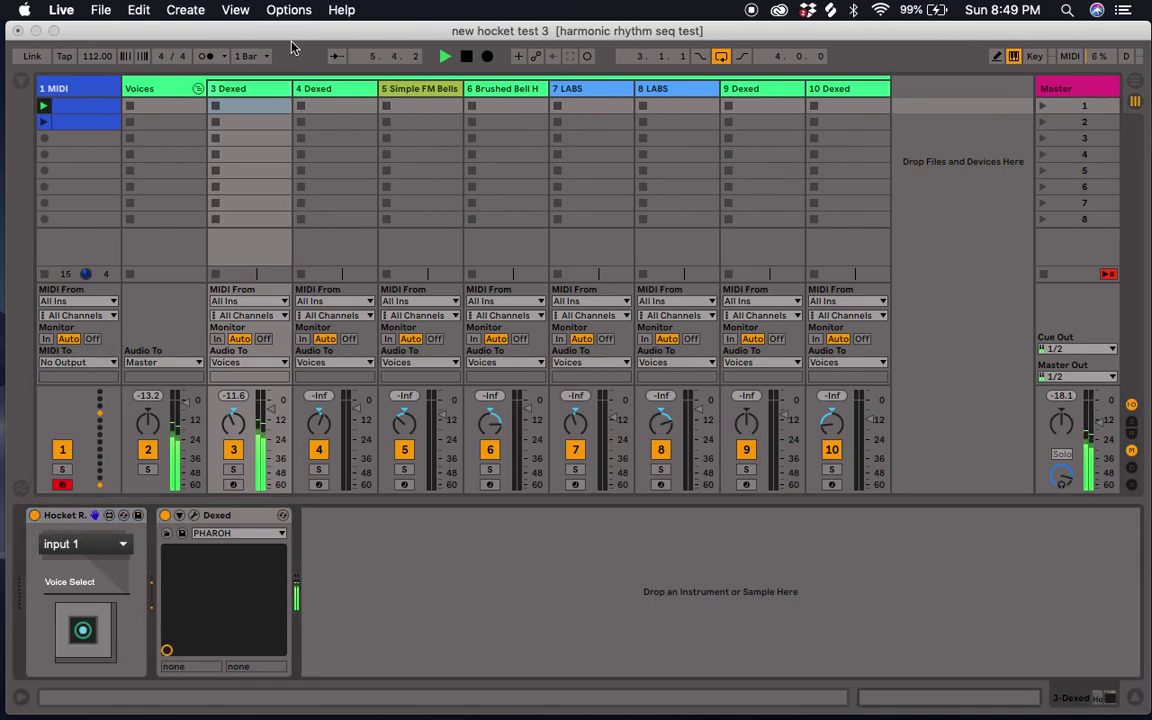
Inspect the Hocket R inputs on 4 Dexed, 5 Simple FM Bells and Brushed Bell Hits
{"action": "left_click", "coordinate": [329, 88]}
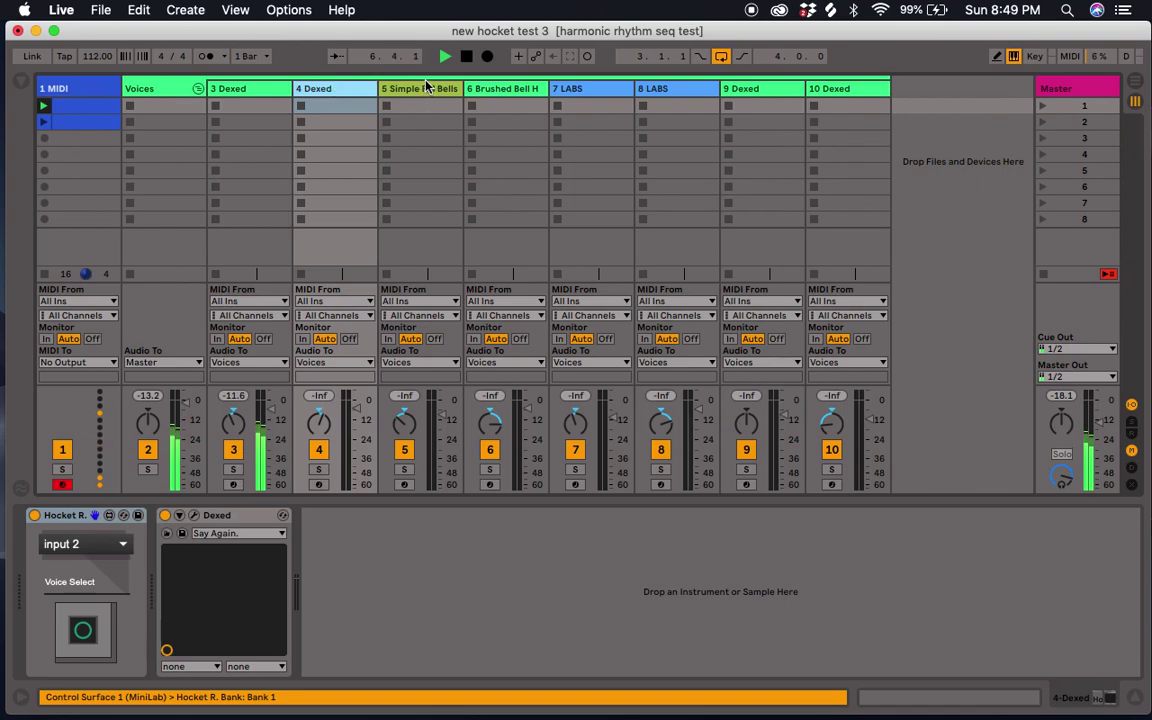
{"action": "left_click", "coordinate": [425, 88]}
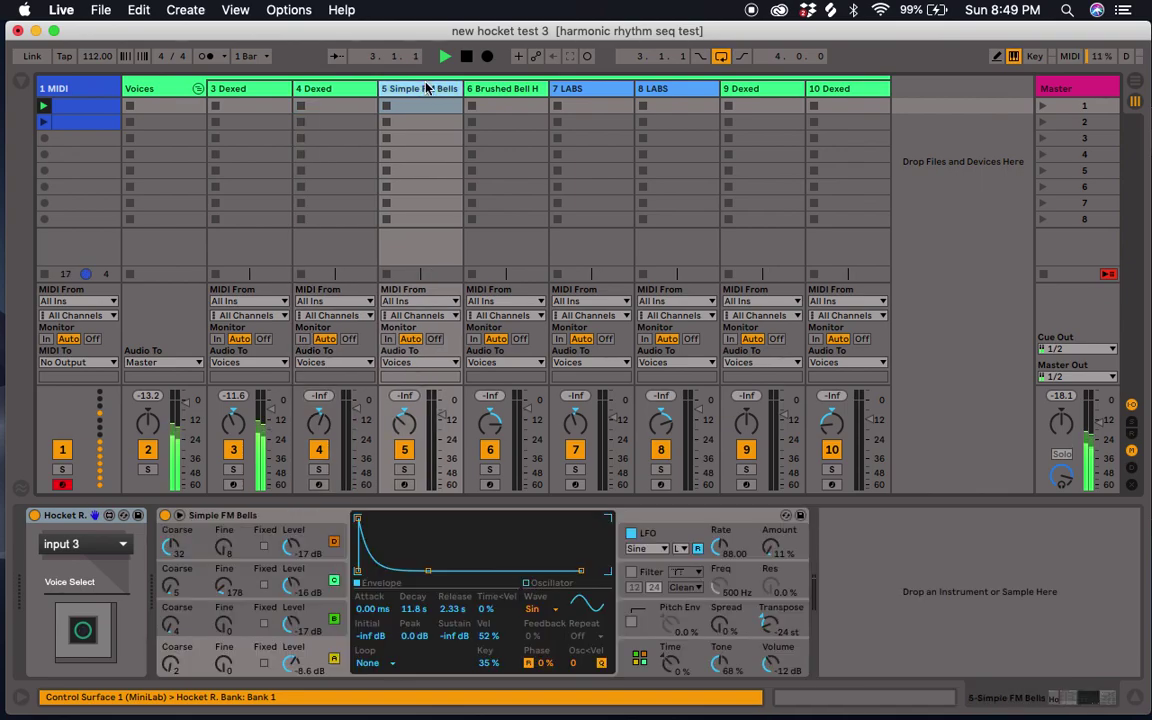
{"action": "left_click", "coordinate": [506, 92]}
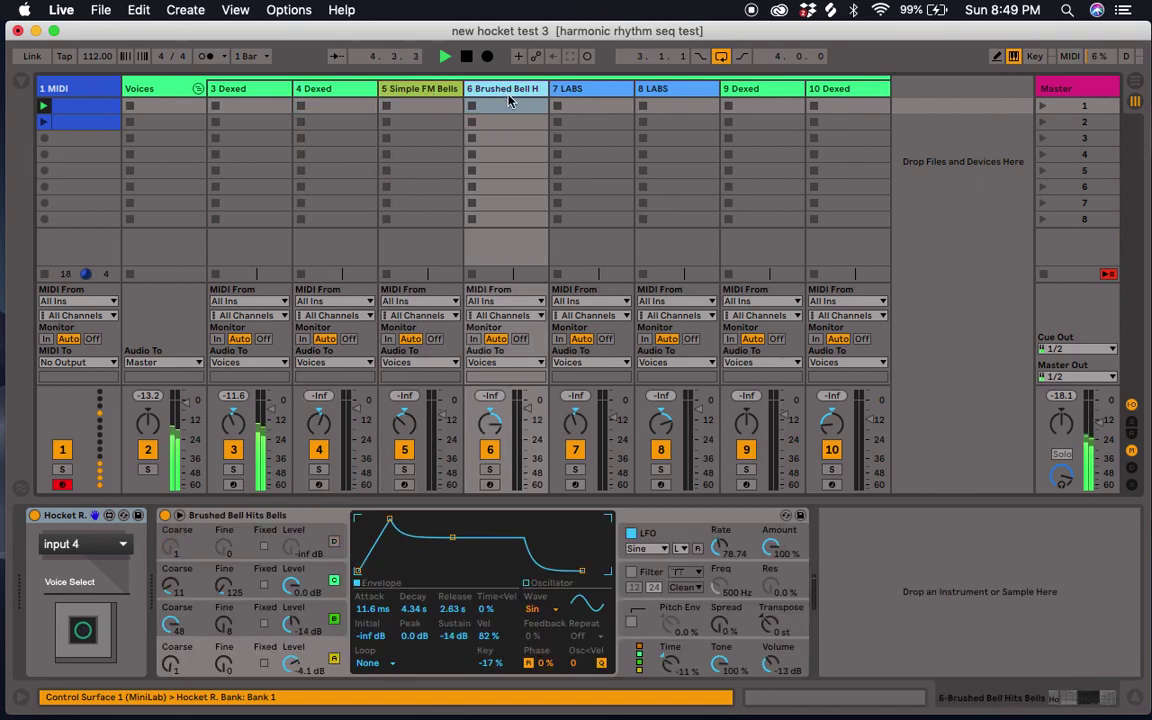
Reselect 1 MIDI and drag the Hocket S Voices knob upward step by step to 8
{"action": "left_click", "coordinate": [103, 92]}
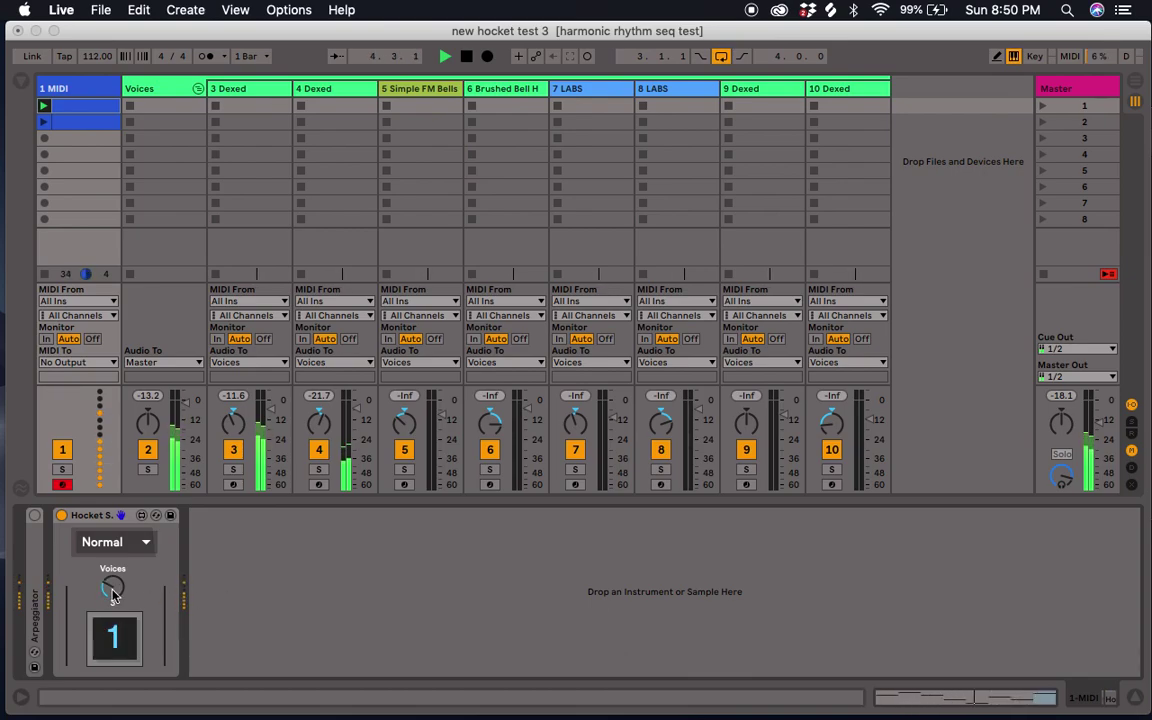
{"action": "left_click_drag", "start_coordinate": [113, 588], "coordinate": [113, 575]}
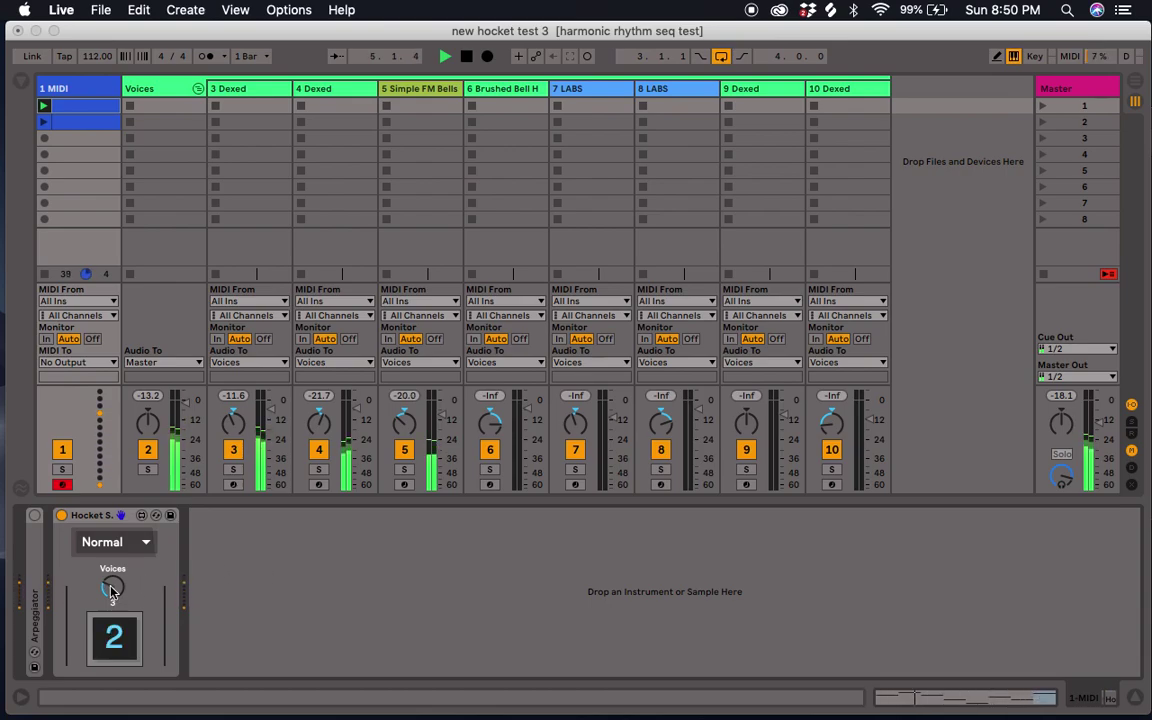
{"action": "left_click_drag", "start_coordinate": [112, 587], "coordinate": [112, 580]}
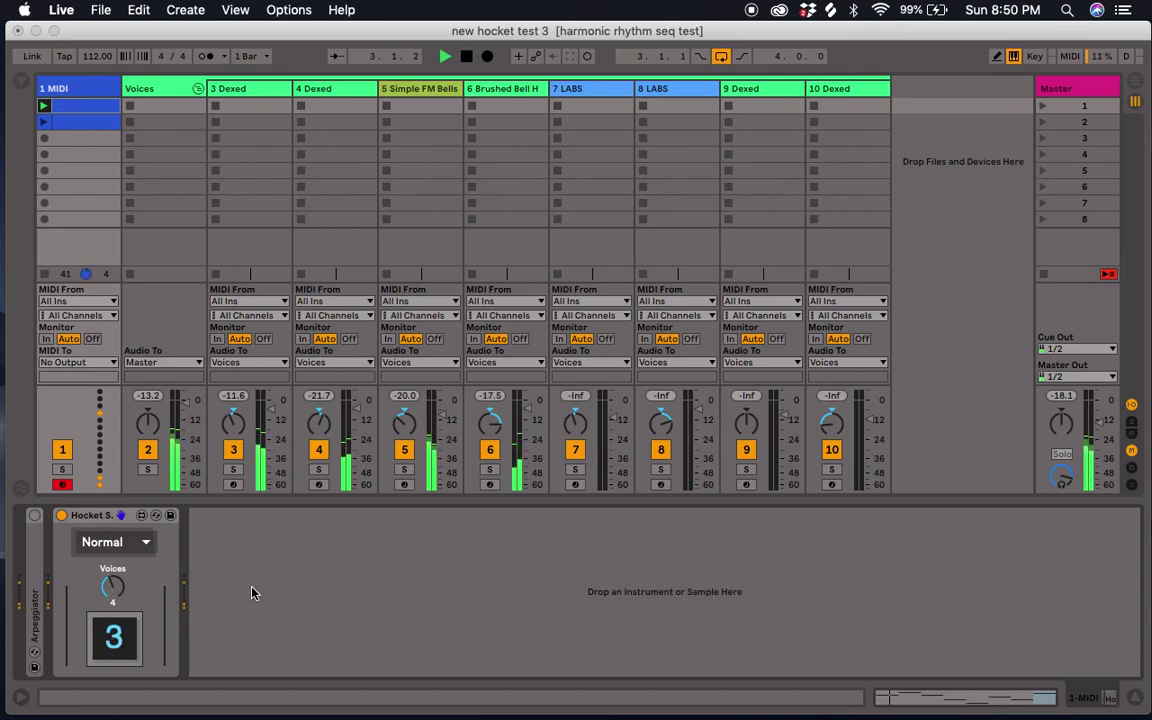
{"action": "left_click_drag", "start_coordinate": [112, 594], "coordinate": [112, 590]}
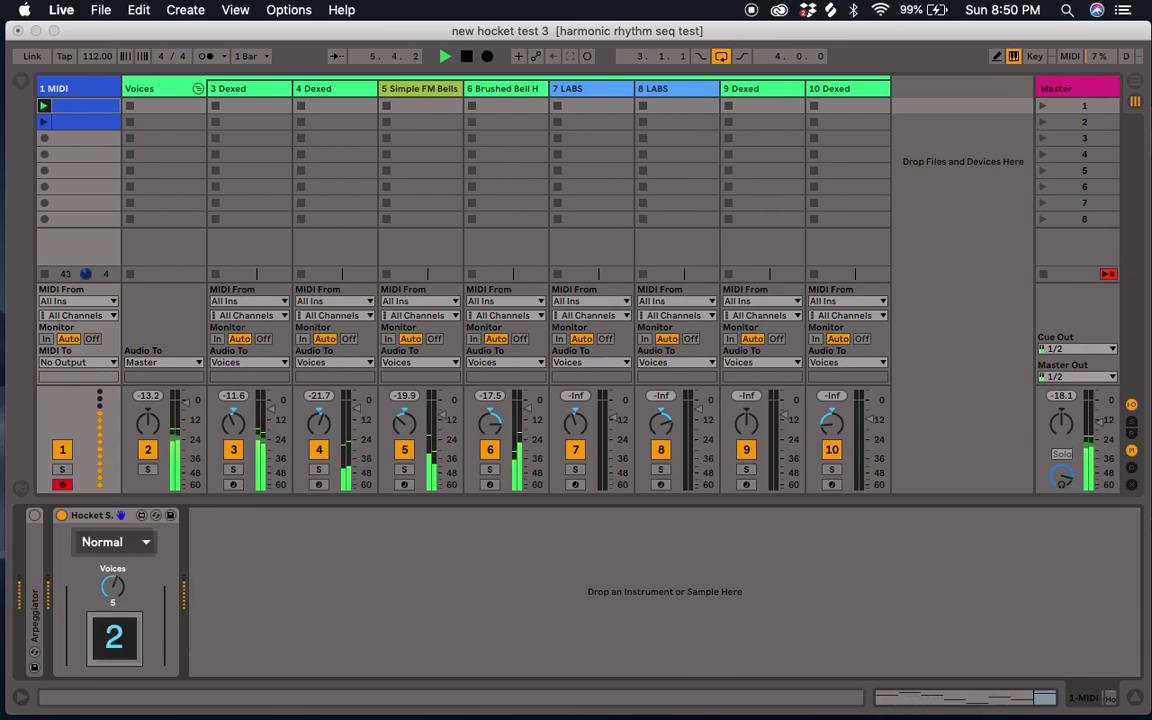
{"action": "left_click_drag", "start_coordinate": [112, 590], "coordinate": [316, 557]}
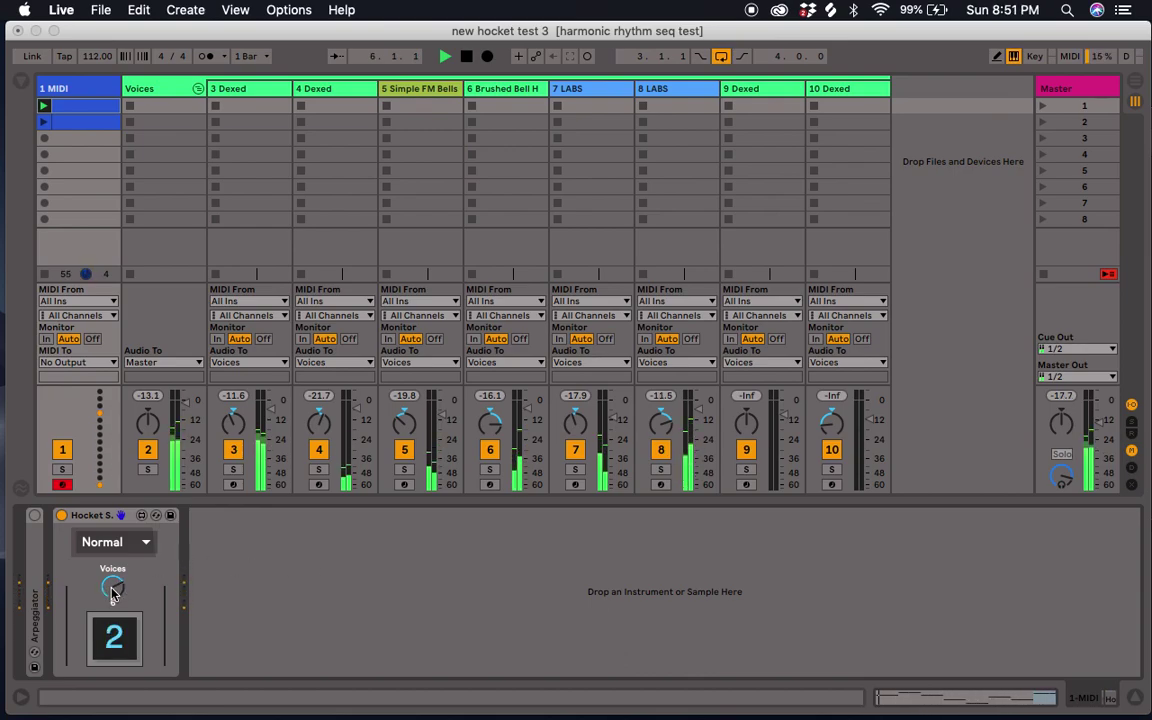
{"action": "left_click_drag", "start_coordinate": [113, 588], "coordinate": [113, 580]}
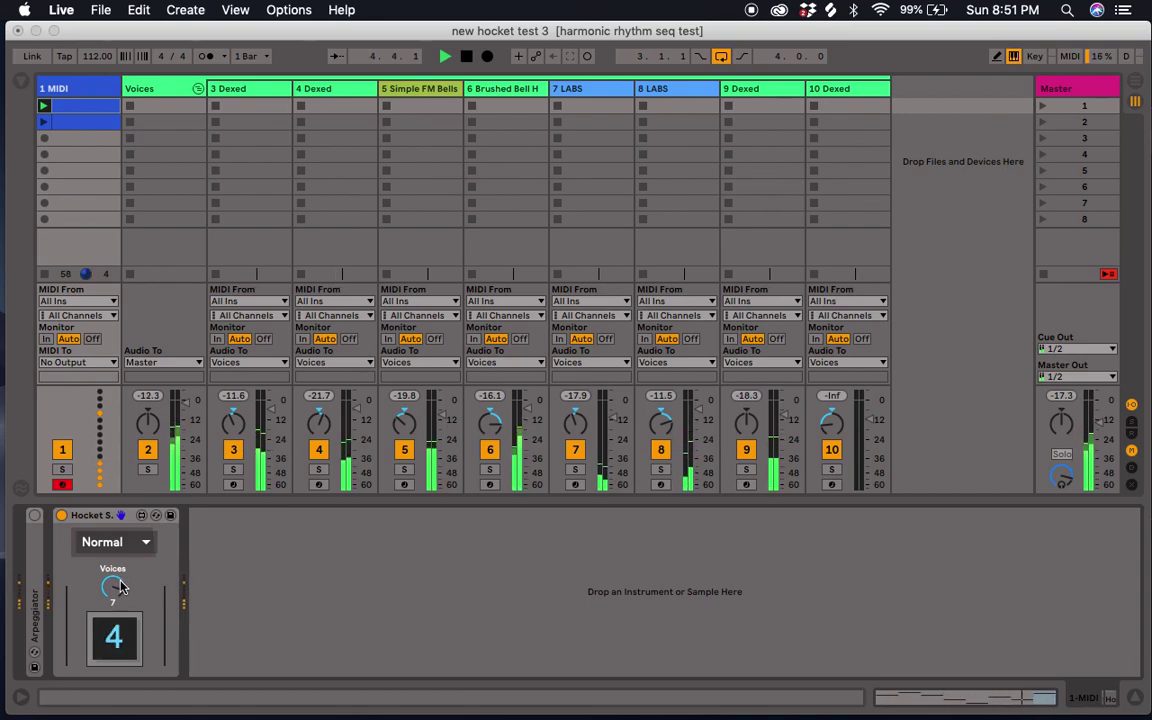
{"action": "left_click_drag", "start_coordinate": [113, 588], "coordinate": [113, 580]}
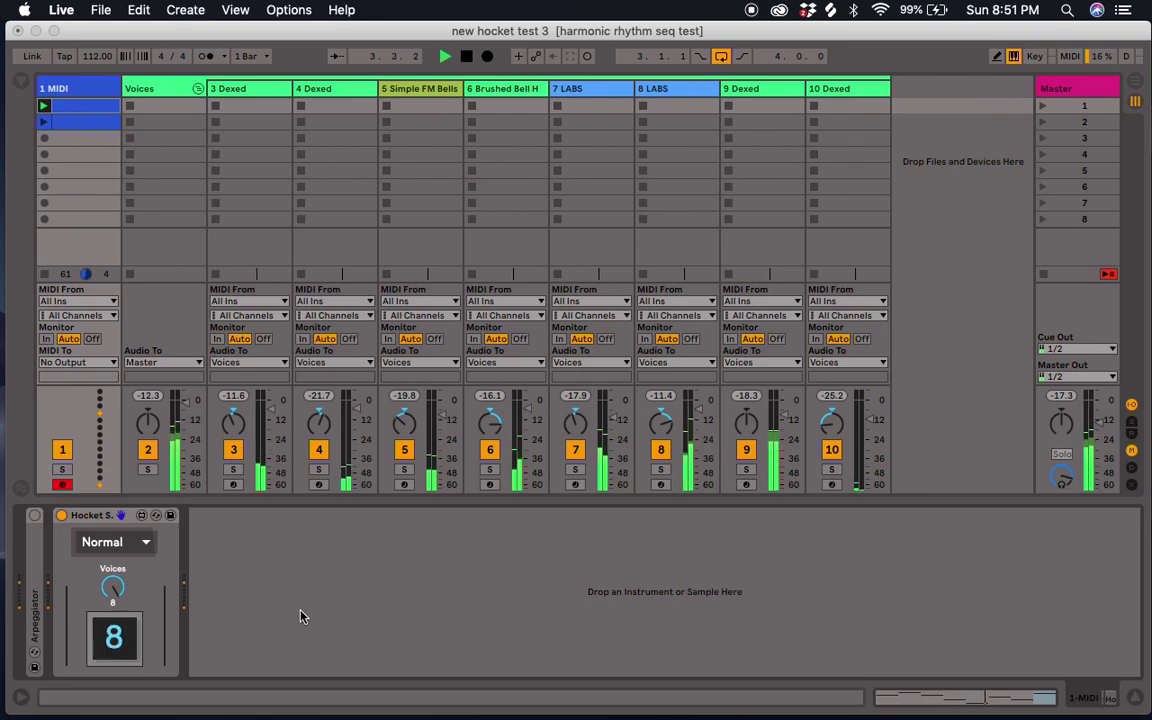
Set the Hocket S voice order mode to Random, after briefly trying Reverse
{"action": "left_click", "coordinate": [123, 545]}
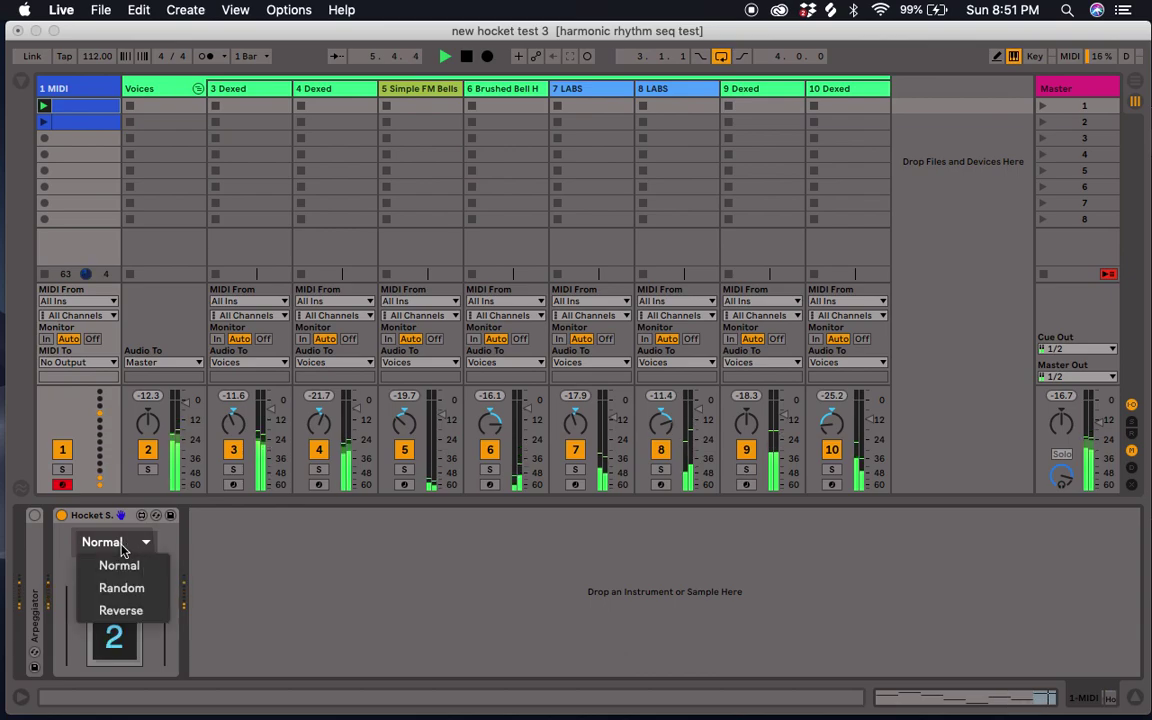
{"action": "left_click", "coordinate": [145, 610]}
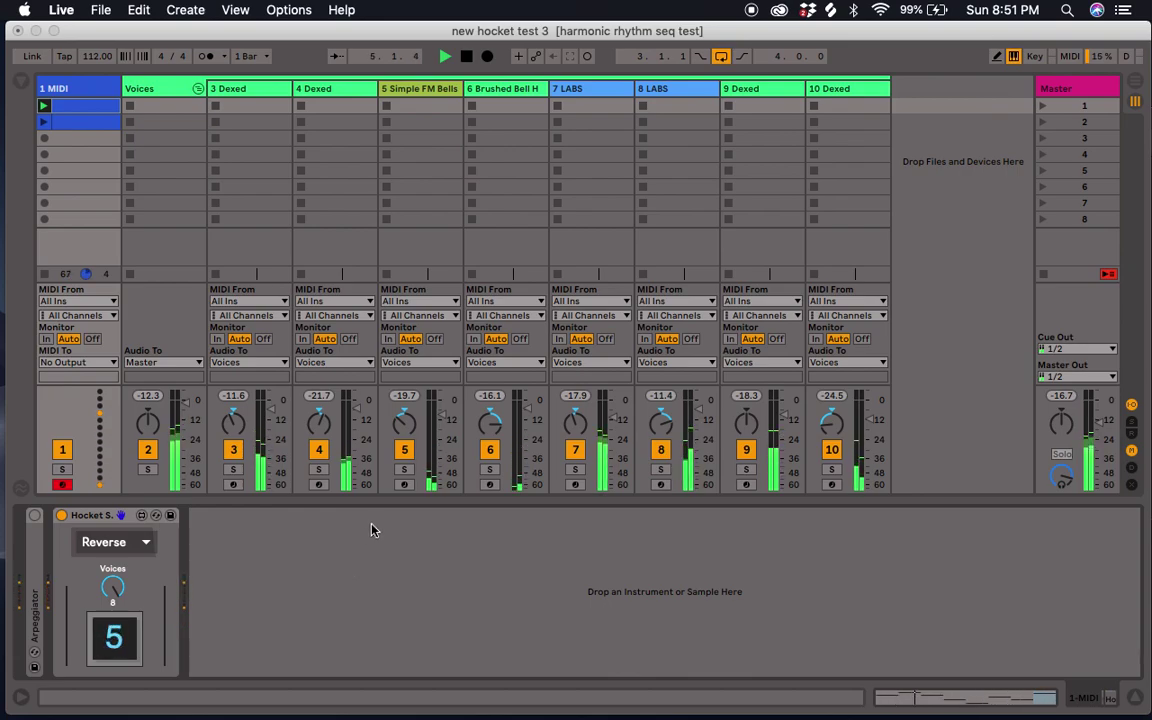
{"action": "left_click", "coordinate": [110, 542]}
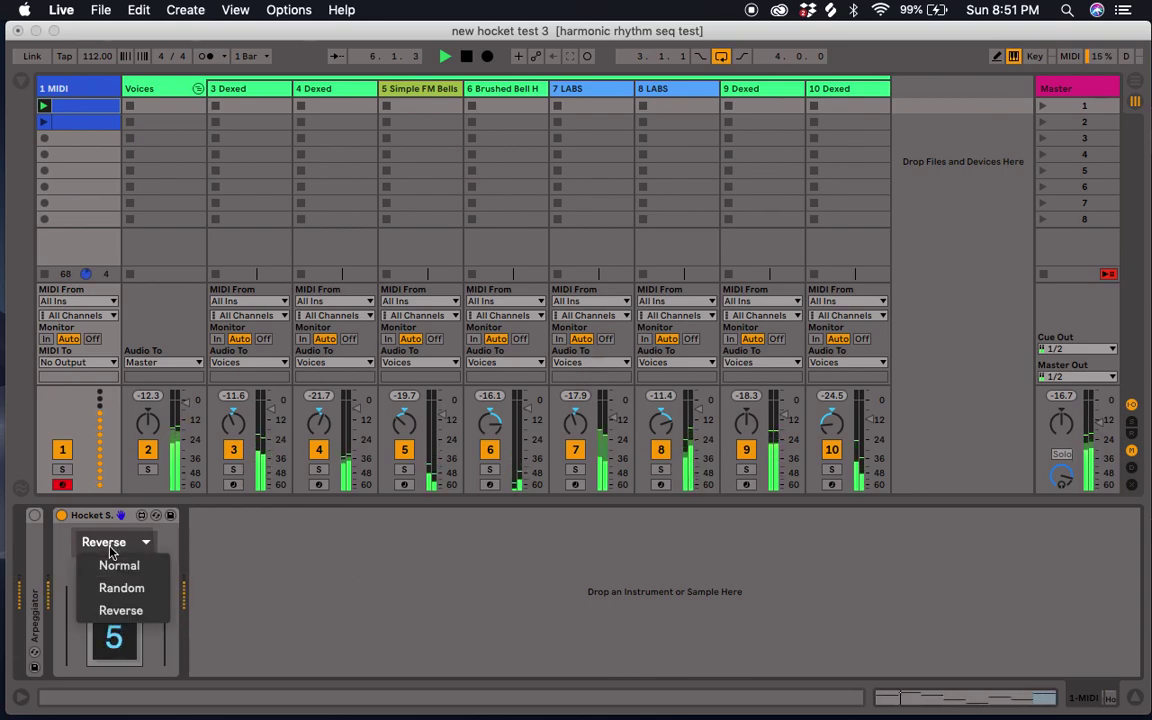
{"action": "left_click", "coordinate": [130, 588]}
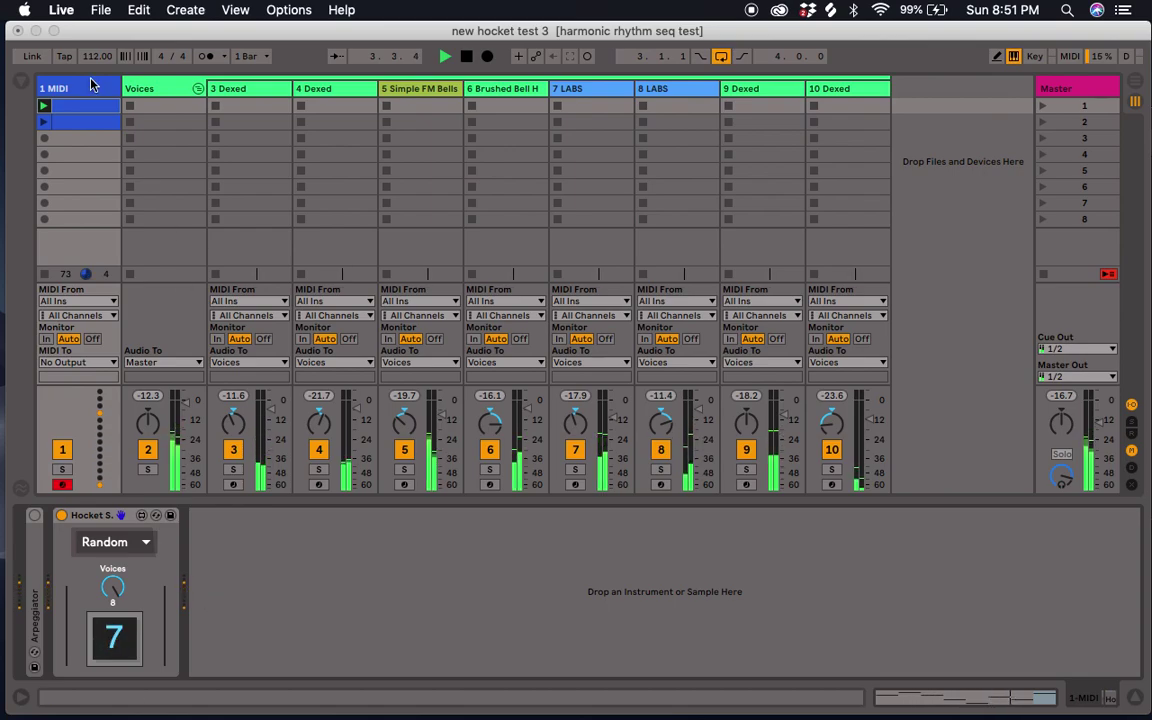
{"action": "left_click", "coordinate": [97, 516]}
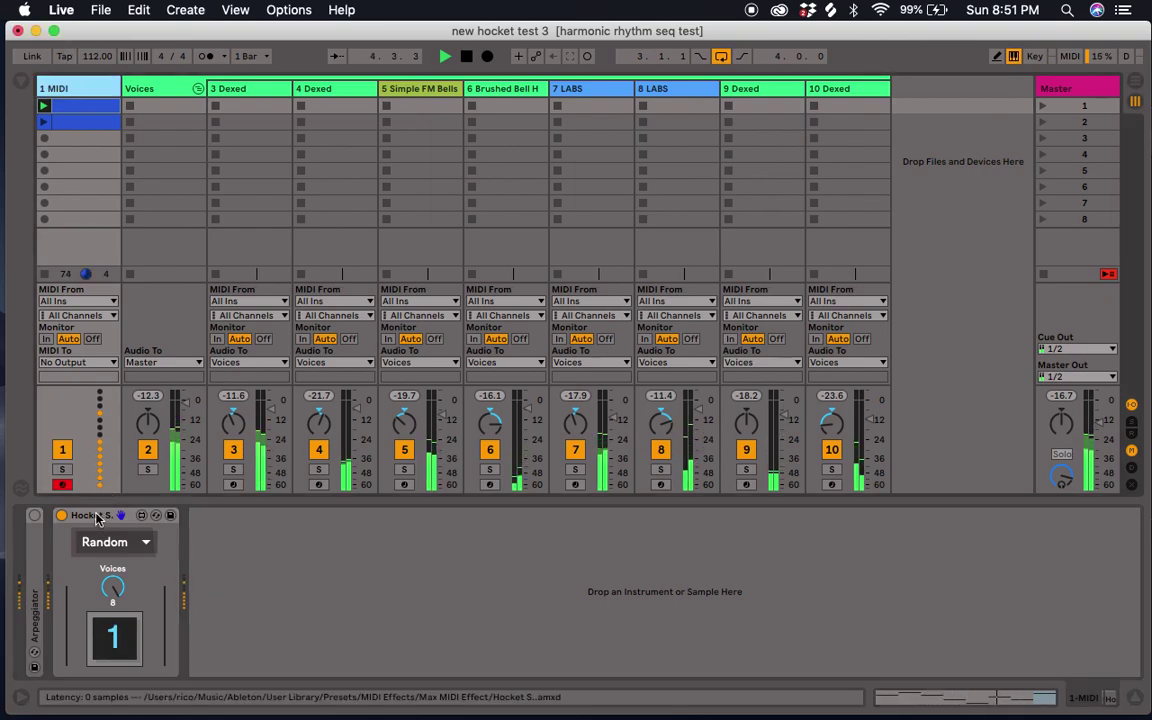